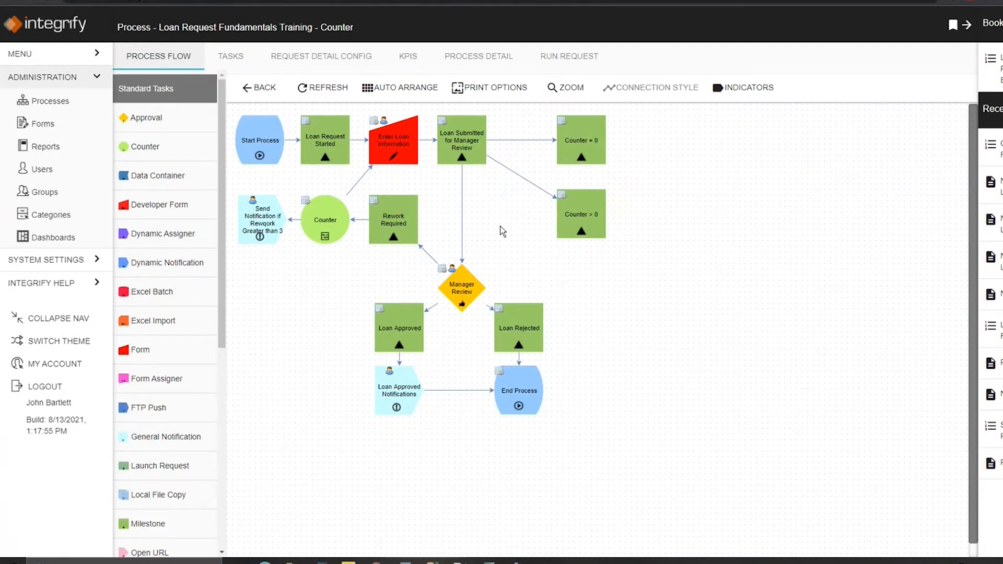
Step: Examine the tasks, connections and task options in the Loan Request Fundamentals Training - Counter process flow
drag(351, 248, 290, 186)
click(339, 268)
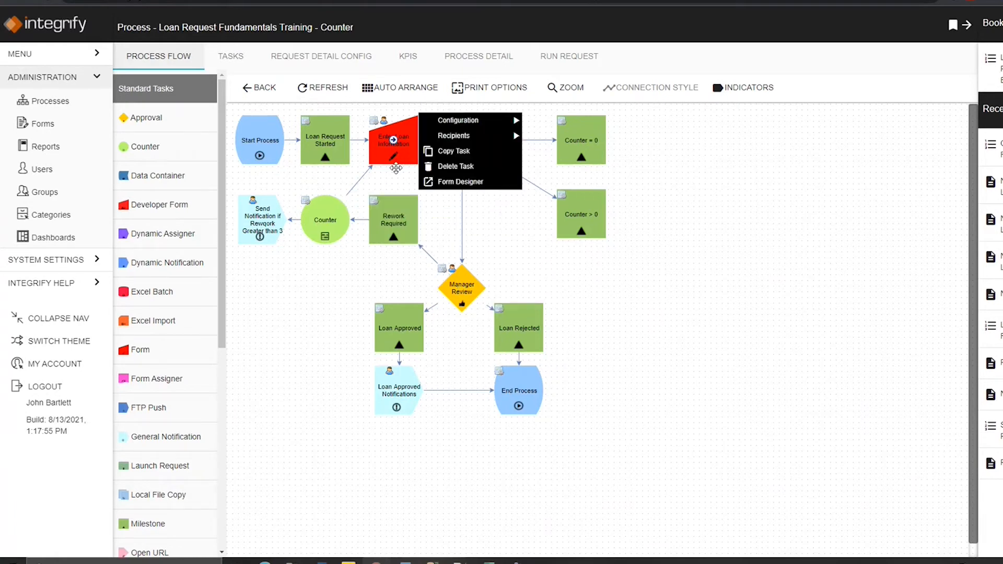
mouse_move(459, 284)
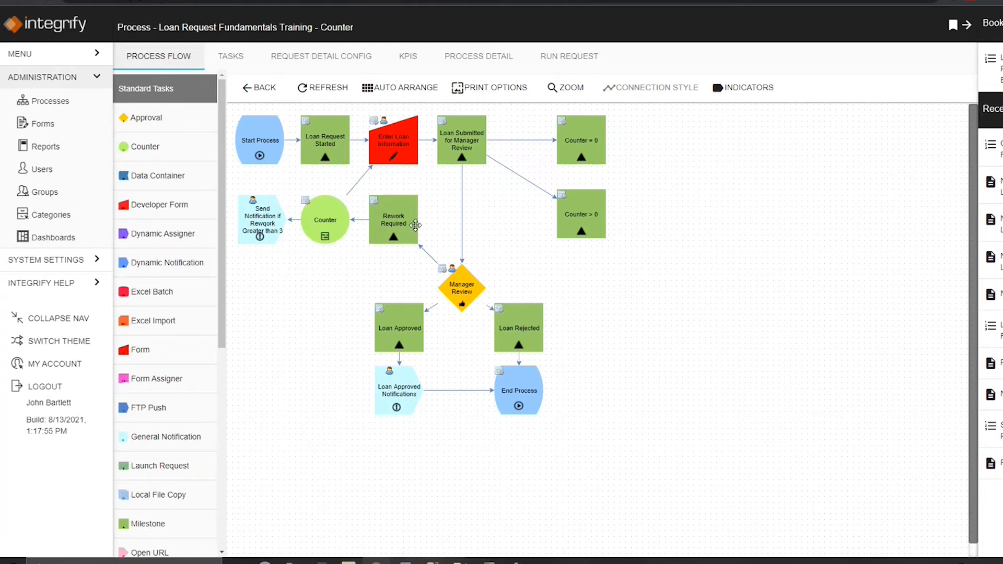
mouse_move(389, 230)
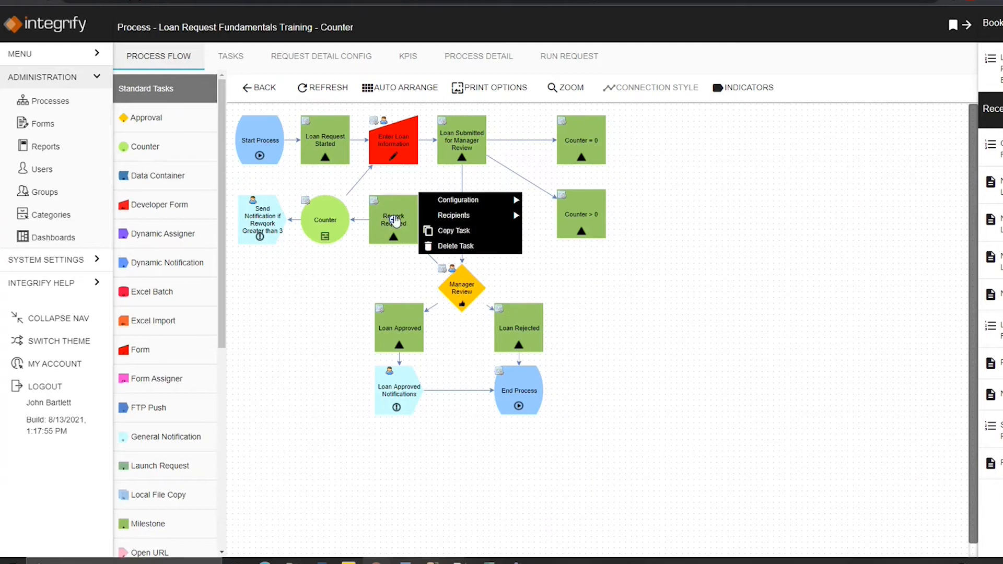
mouse_move(326, 220)
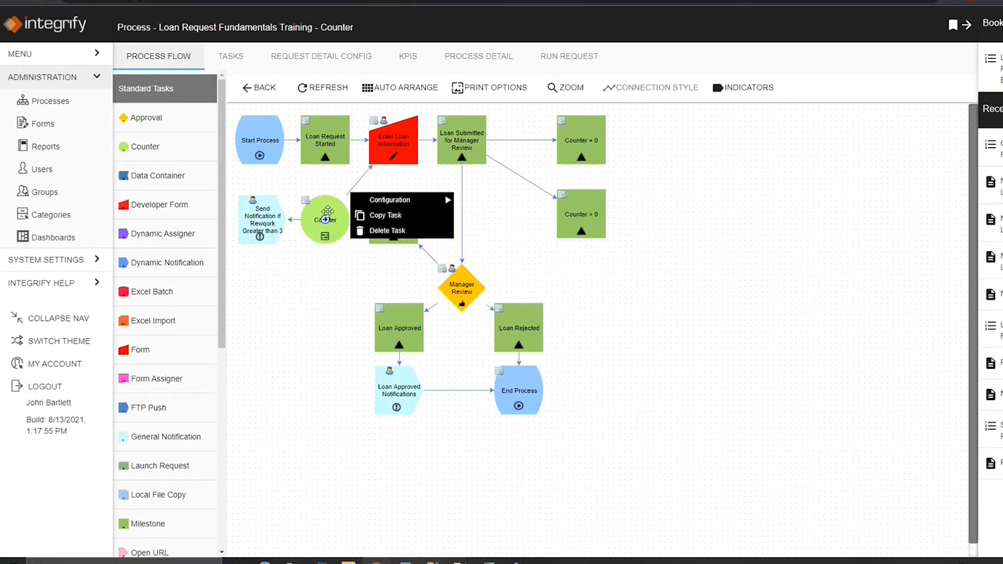
mouse_move(386, 151)
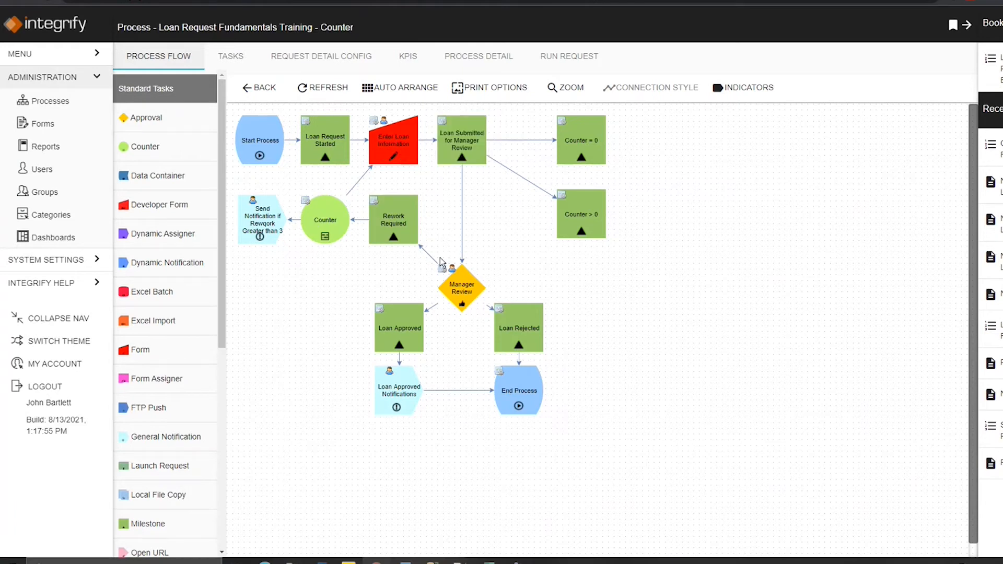
mouse_move(347, 194)
mouse_move(248, 220)
drag(651, 268, 546, 109)
mouse_move(544, 139)
mouse_move(593, 159)
Step: Start a new request for the process with the short description Counter Test
click(571, 61)
click(460, 229)
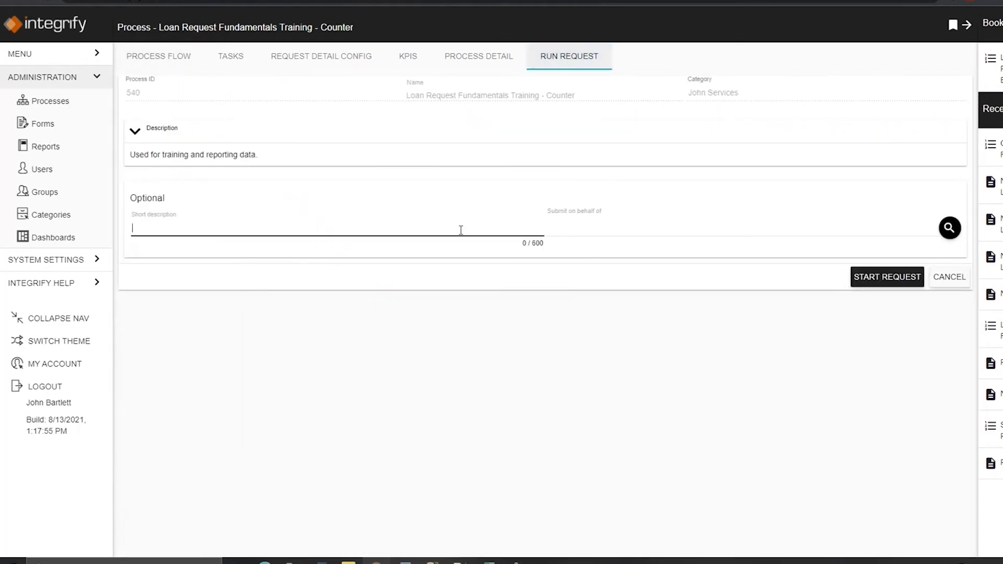
text(Counter Test)
click(876, 279)
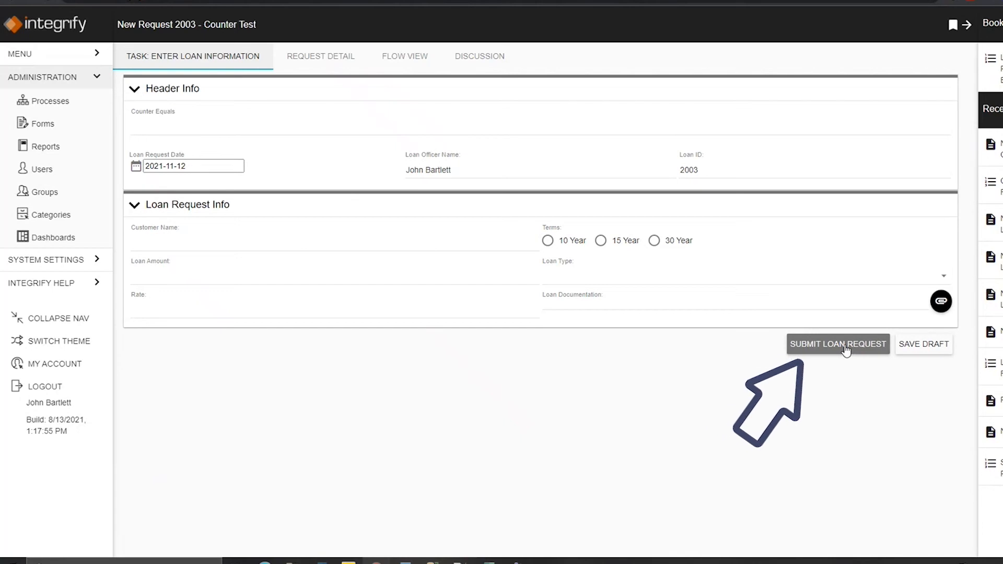
Step: Check the request's flow view and submit the Enter Loan Information form
click(394, 58)
click(224, 57)
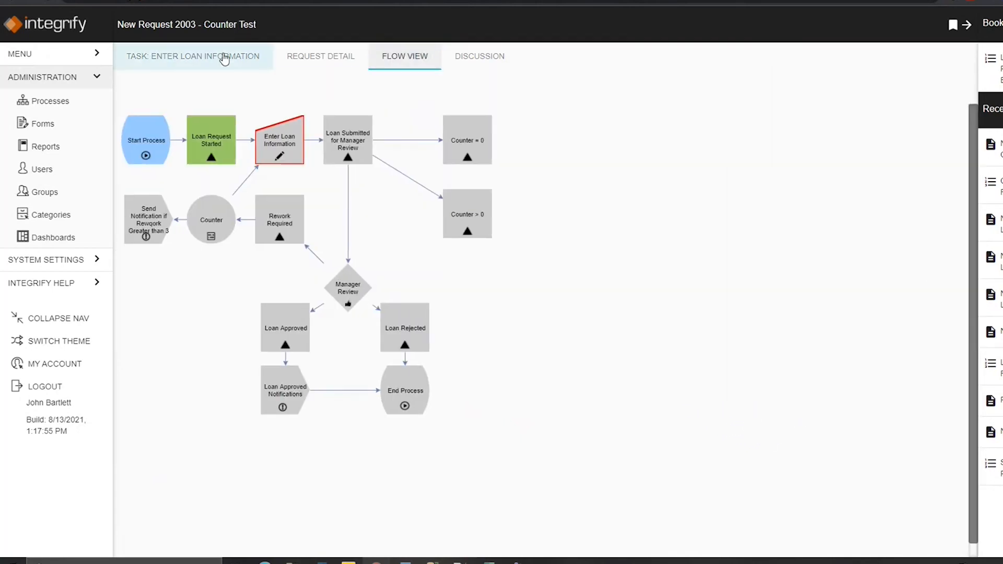
click(834, 345)
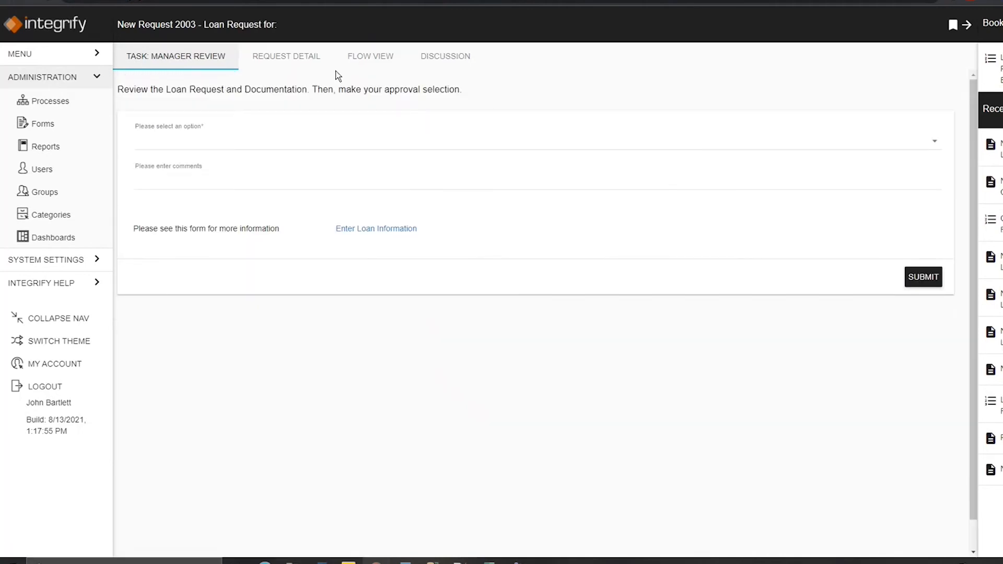
Step: Complete the Manager Review task by choosing Return for Rework and submitting it
click(365, 60)
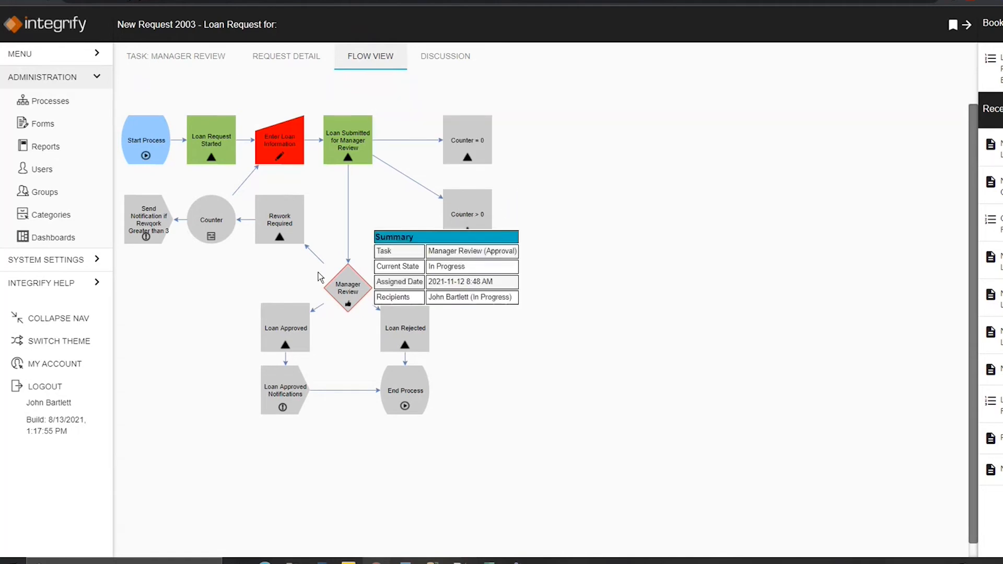
click(219, 57)
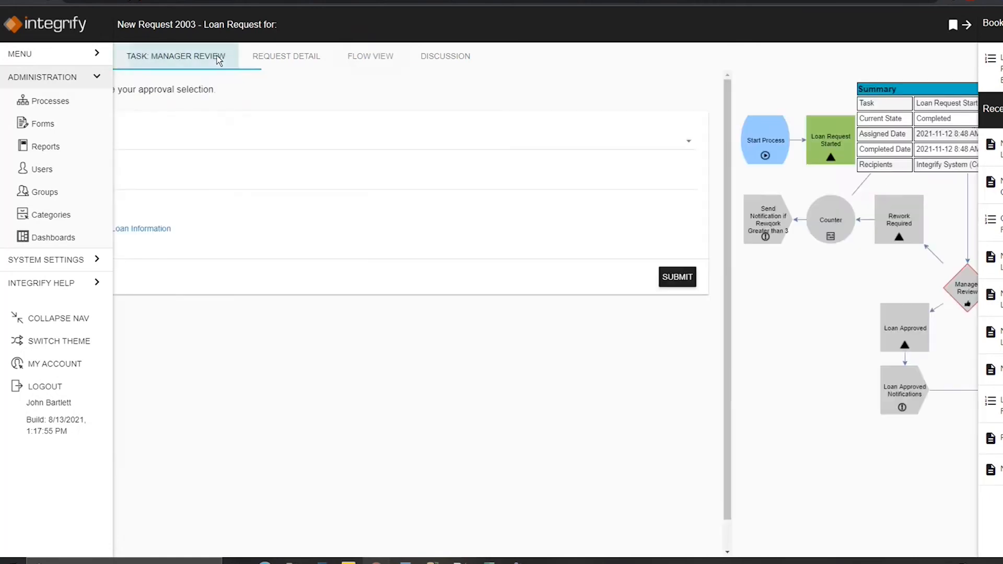
click(394, 143)
click(320, 199)
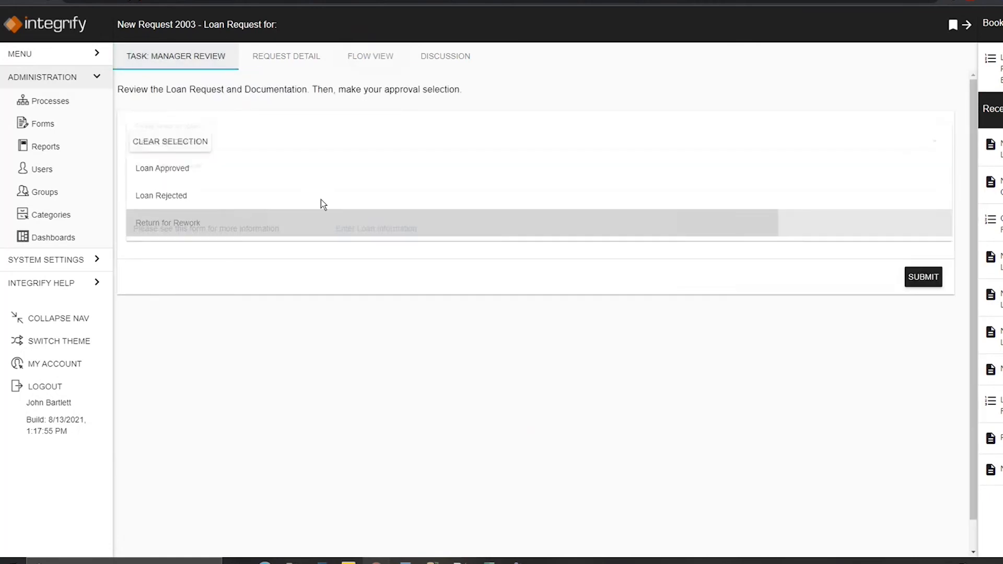
click(923, 278)
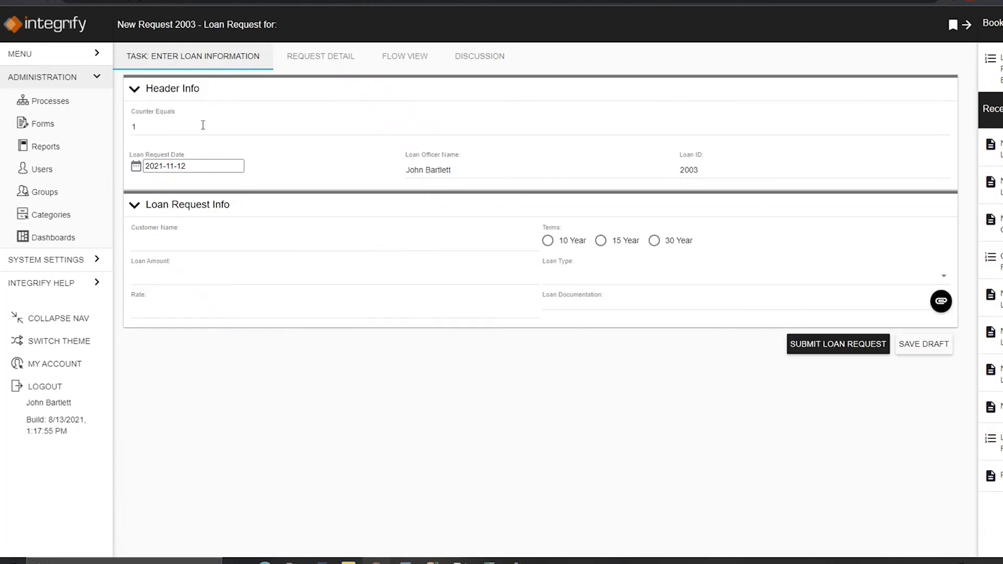
Step: Review the reworked request's flow view and resubmit the Enter Loan Information form
click(393, 57)
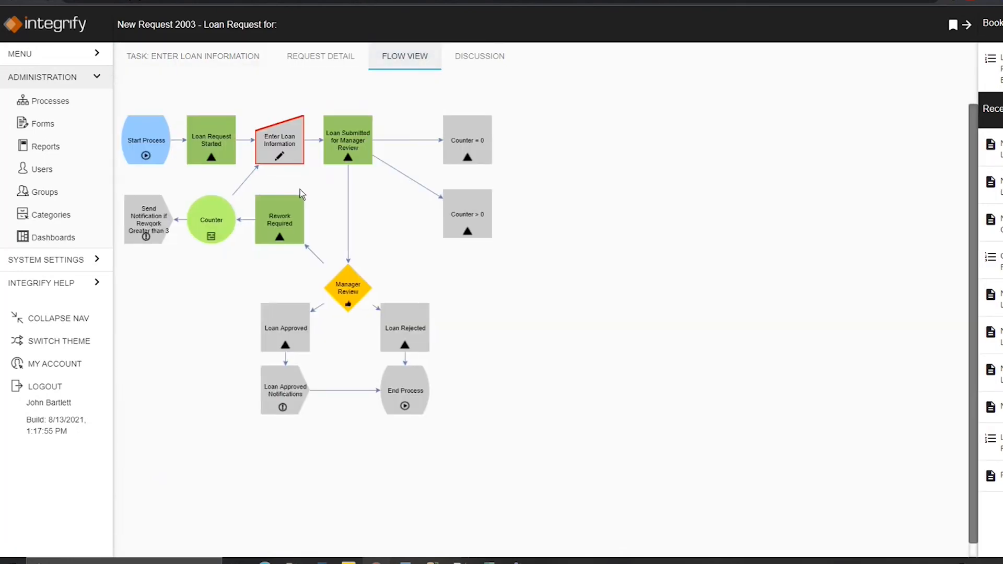
mouse_move(291, 156)
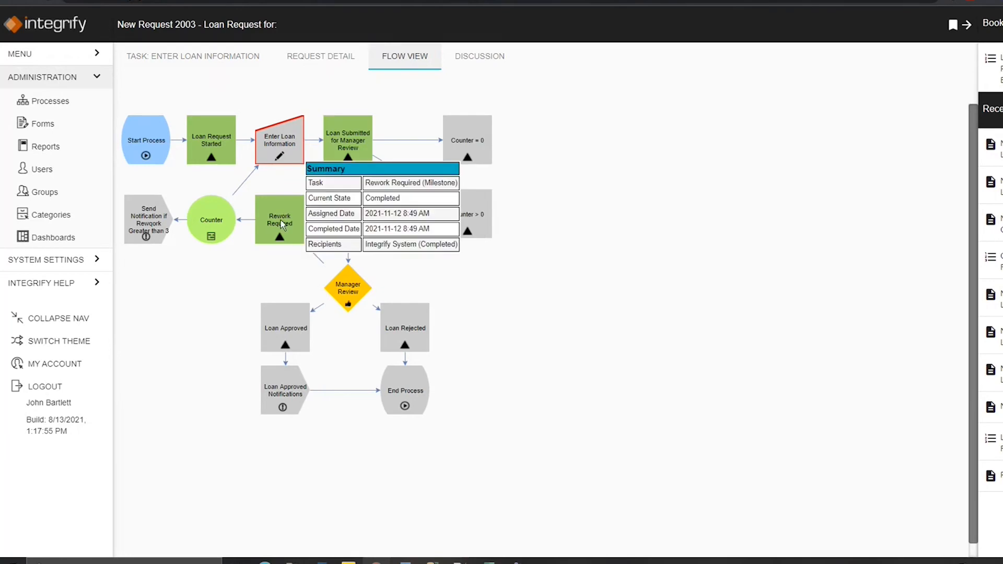
mouse_move(213, 222)
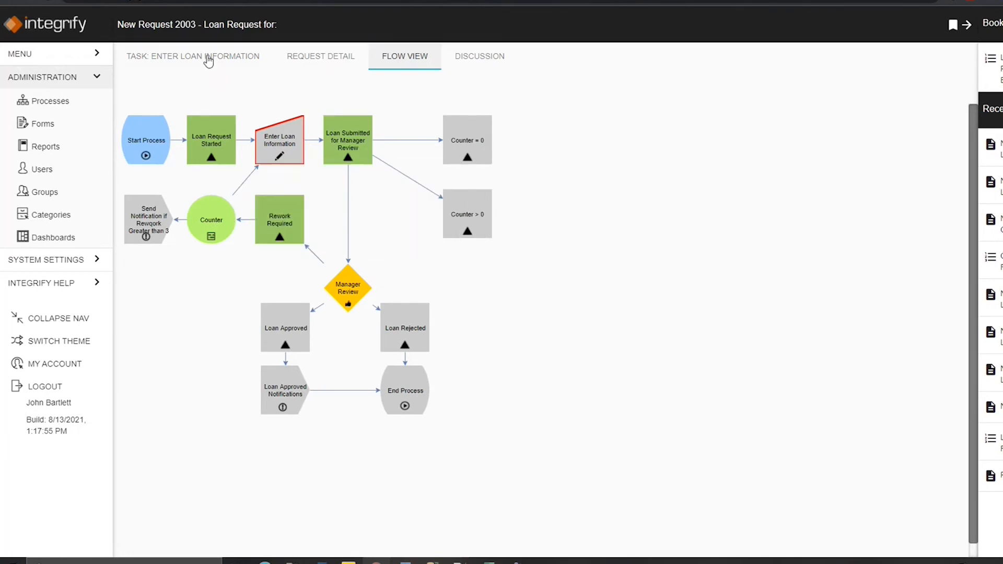
click(208, 58)
drag(149, 125, 118, 124)
click(144, 126)
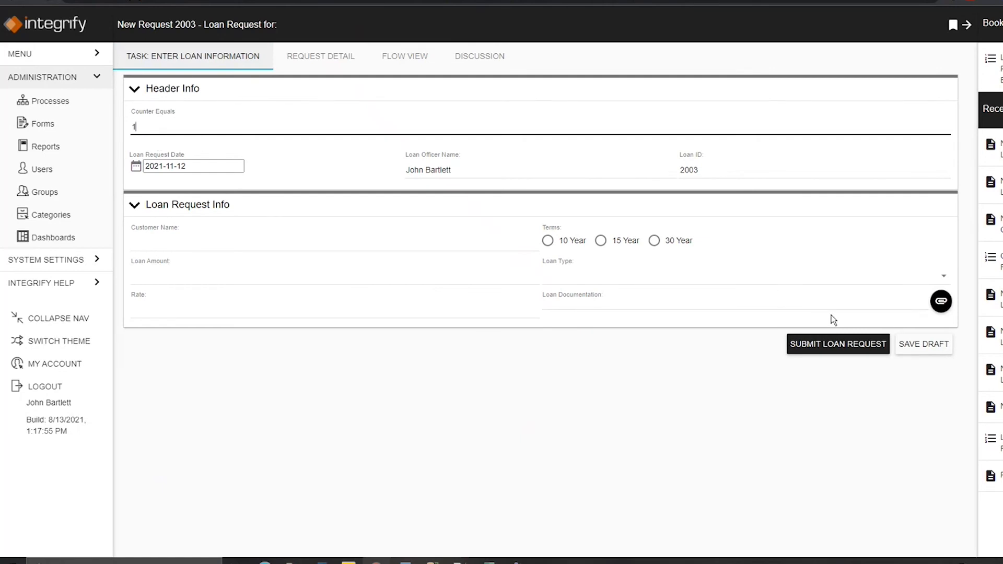
click(839, 346)
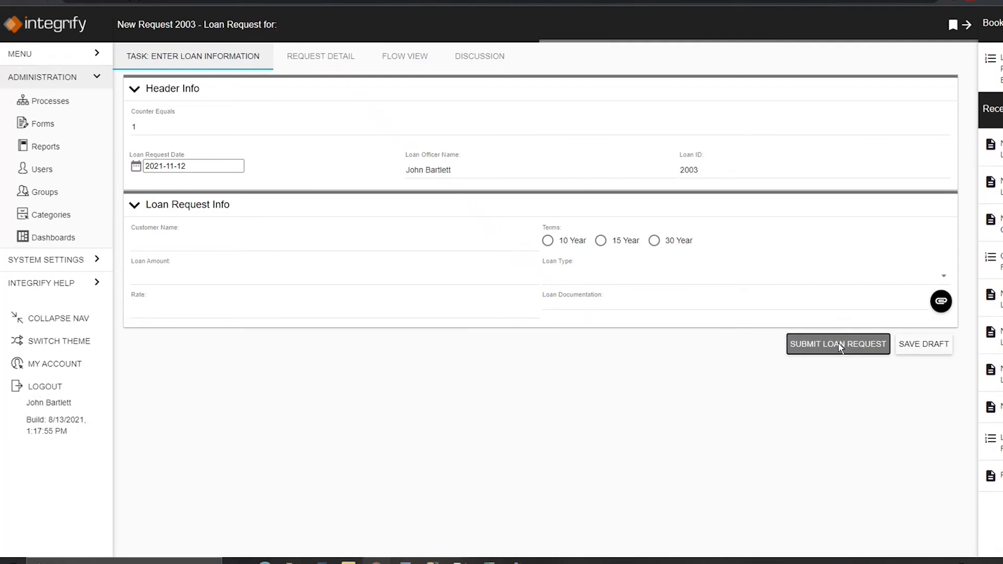
Step: Examine the iteration summaries of the tasks in the request's flow view
click(382, 57)
mouse_move(280, 136)
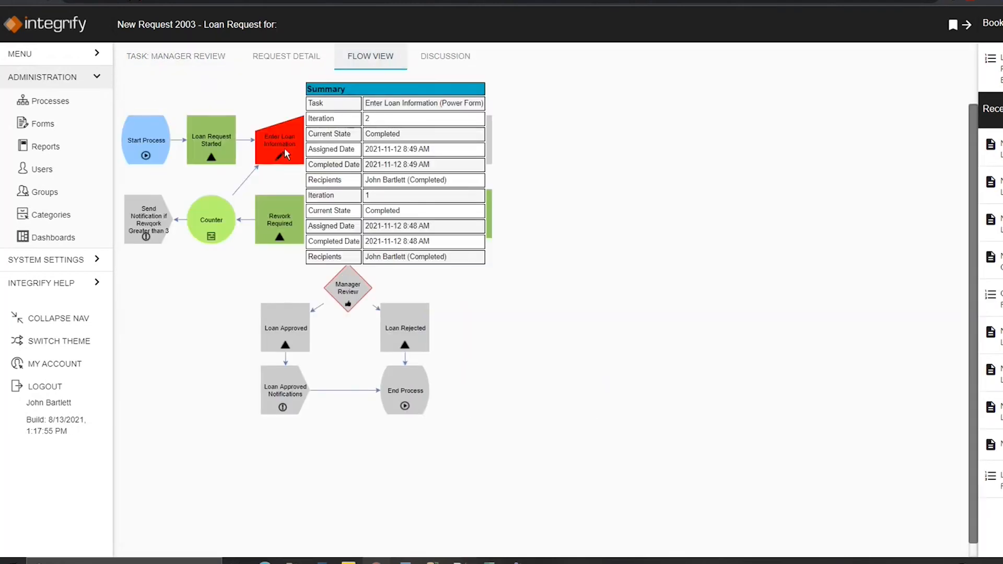
mouse_move(347, 291)
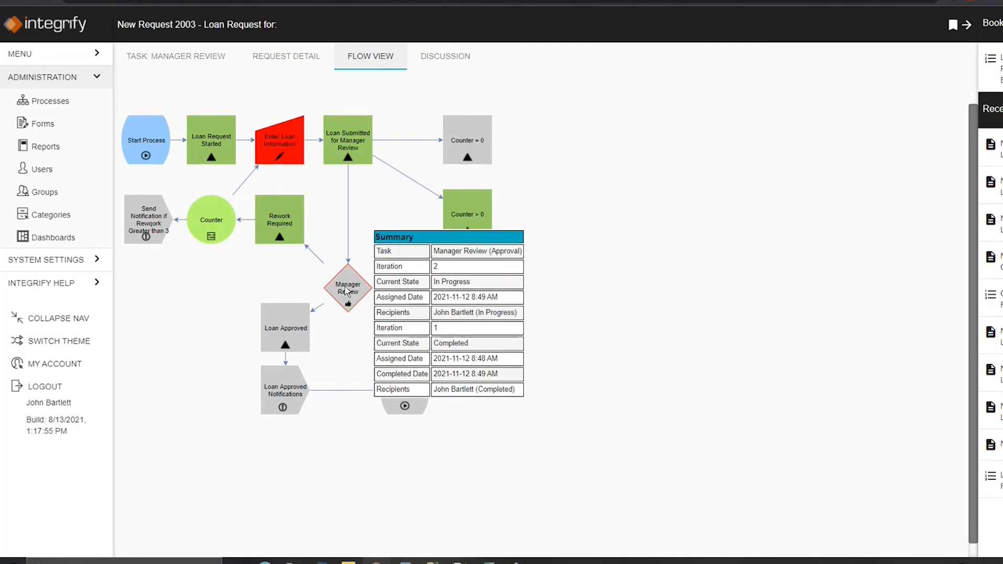
mouse_move(473, 216)
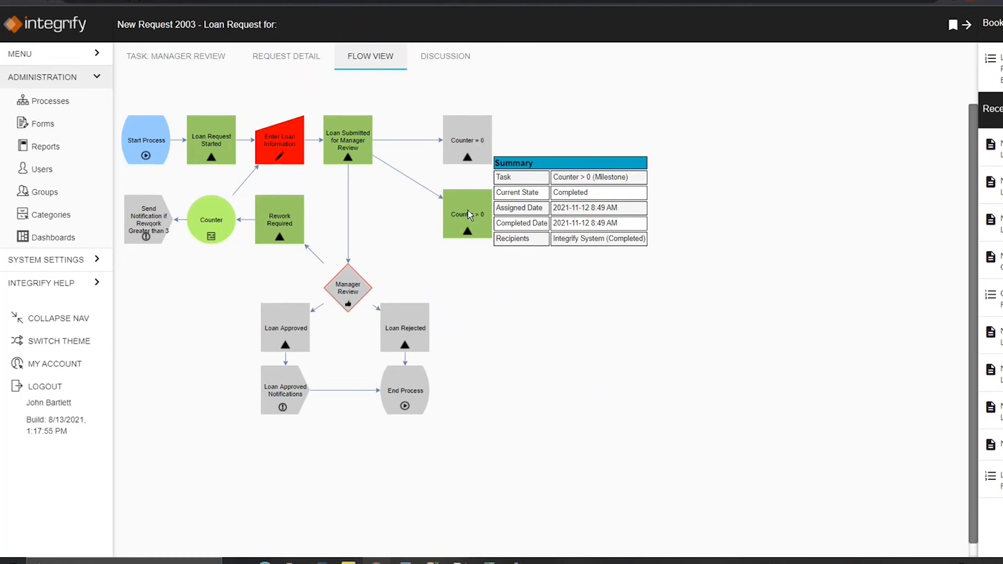
mouse_move(203, 228)
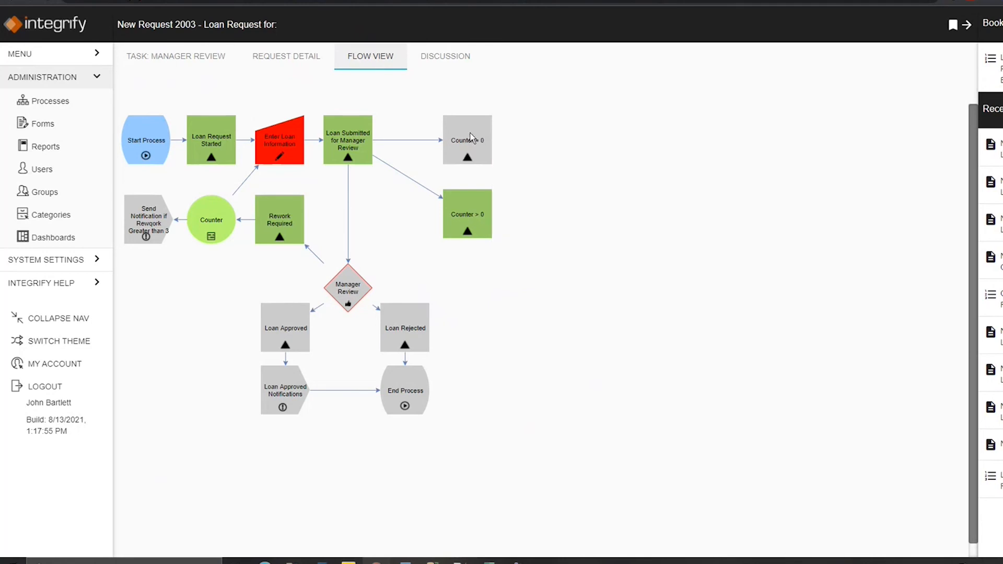
mouse_move(227, 150)
Step: Reopen the process flow and reroute Loan Request Started to connect to the Counter instead of Enter Loan Information
click(991, 299)
click(703, 320)
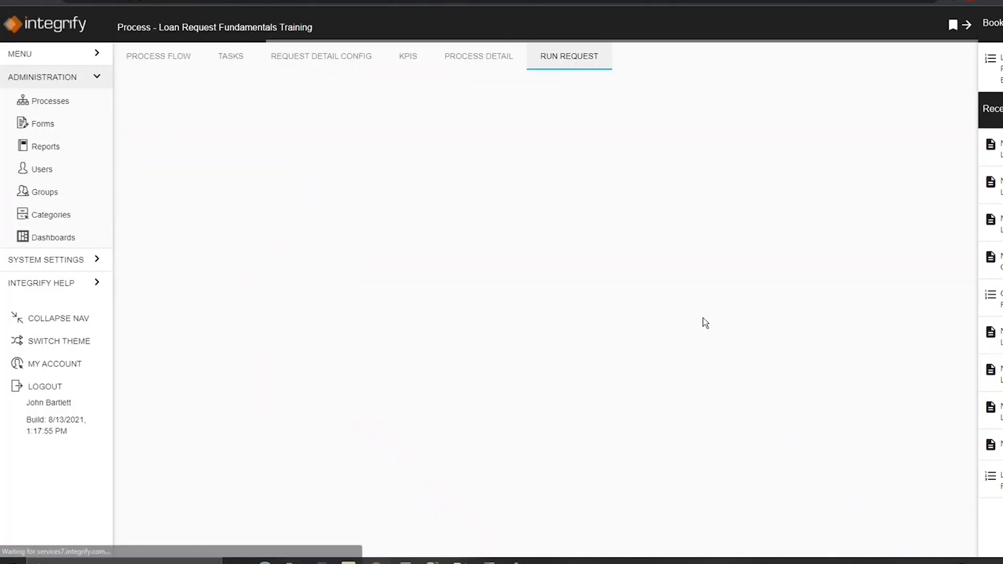
click(176, 57)
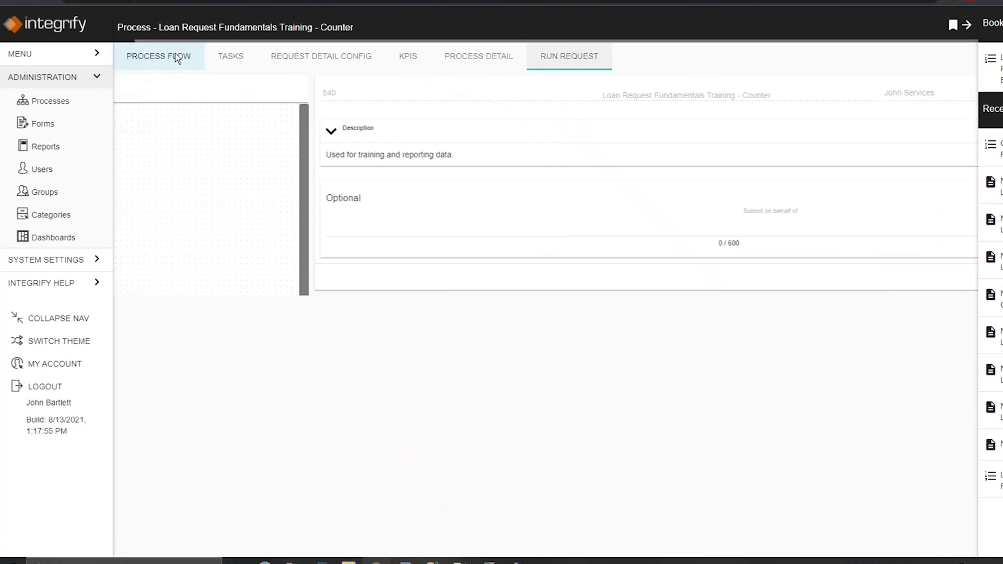
click(325, 156)
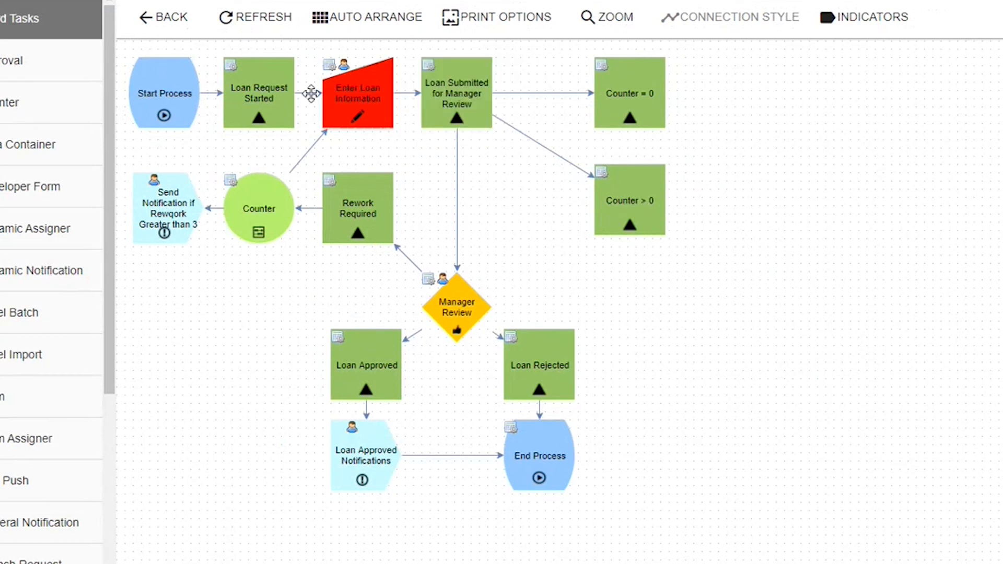
click(311, 94)
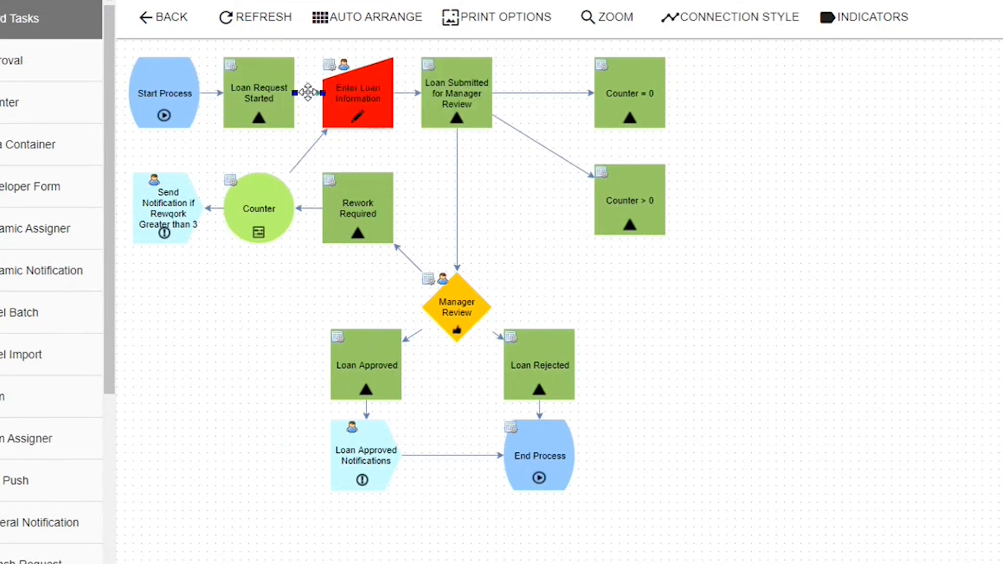
click(306, 136)
click(258, 94)
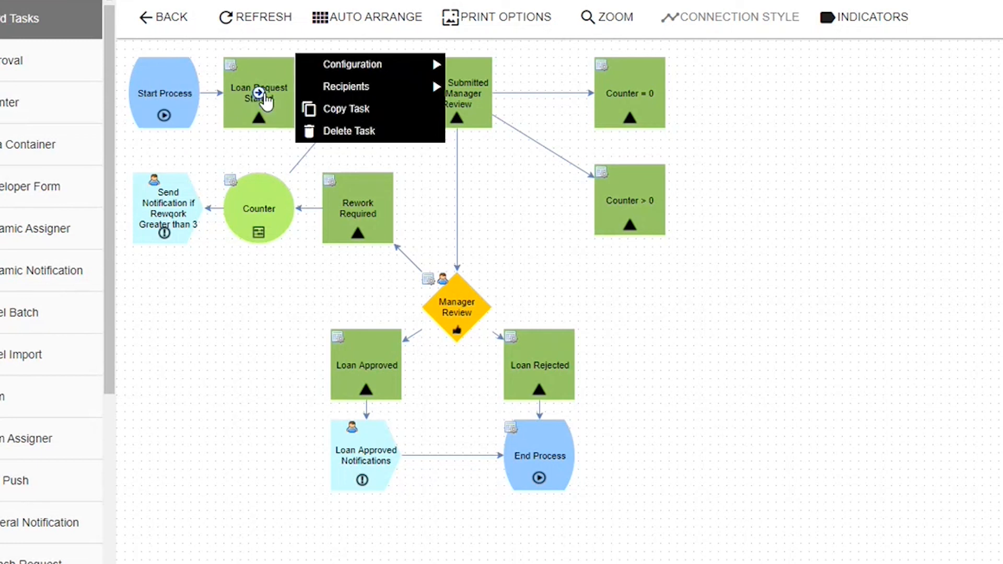
drag(259, 94, 259, 209)
Step: Set the Counter task's second rule join to OR, save the rules and close the dialog
click(258, 215)
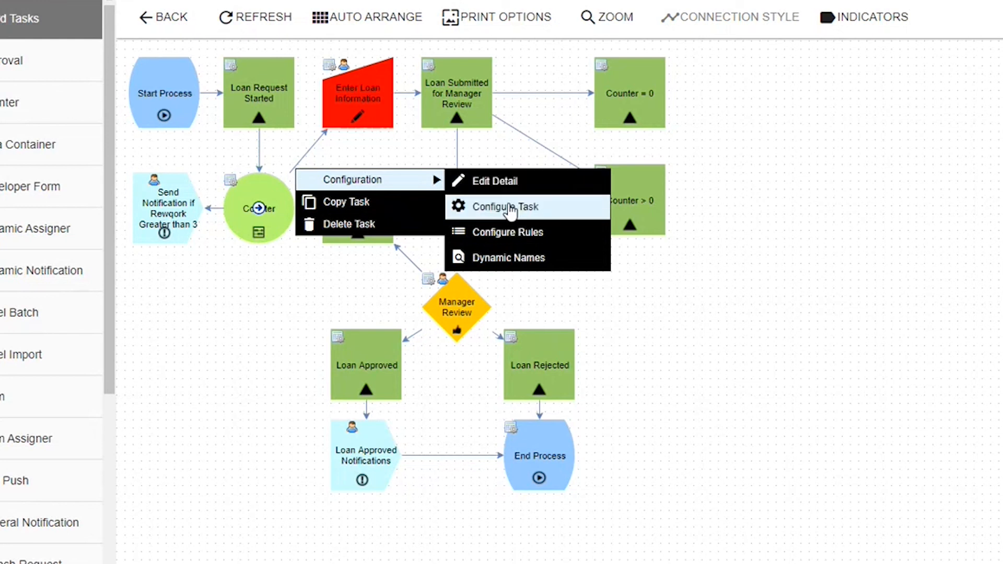
click(508, 233)
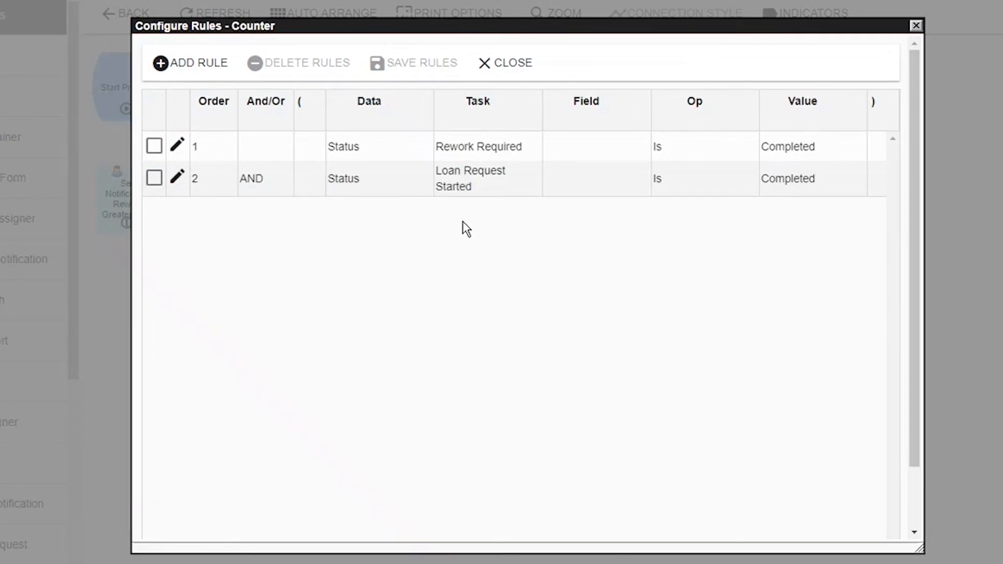
click(248, 178)
click(250, 178)
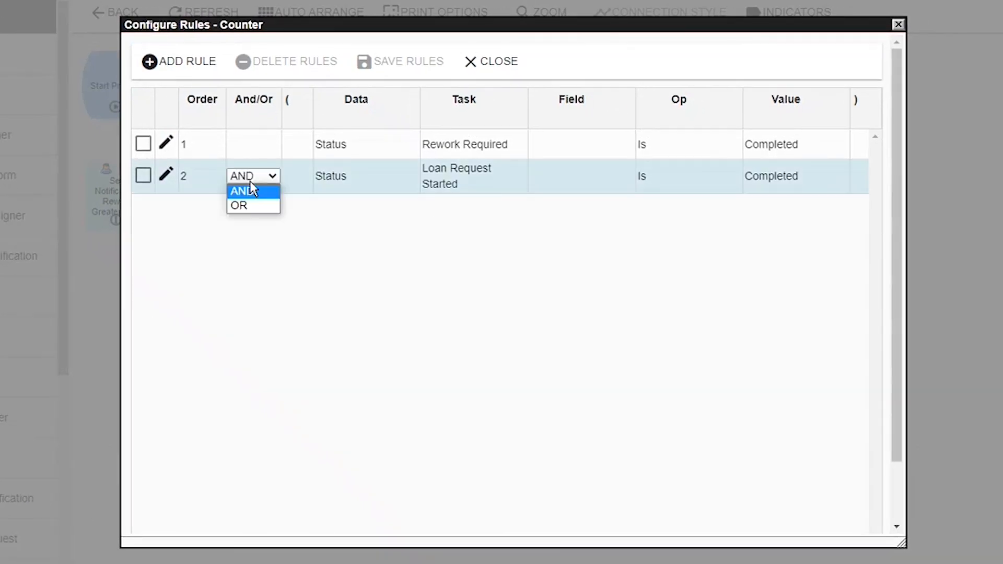
click(245, 205)
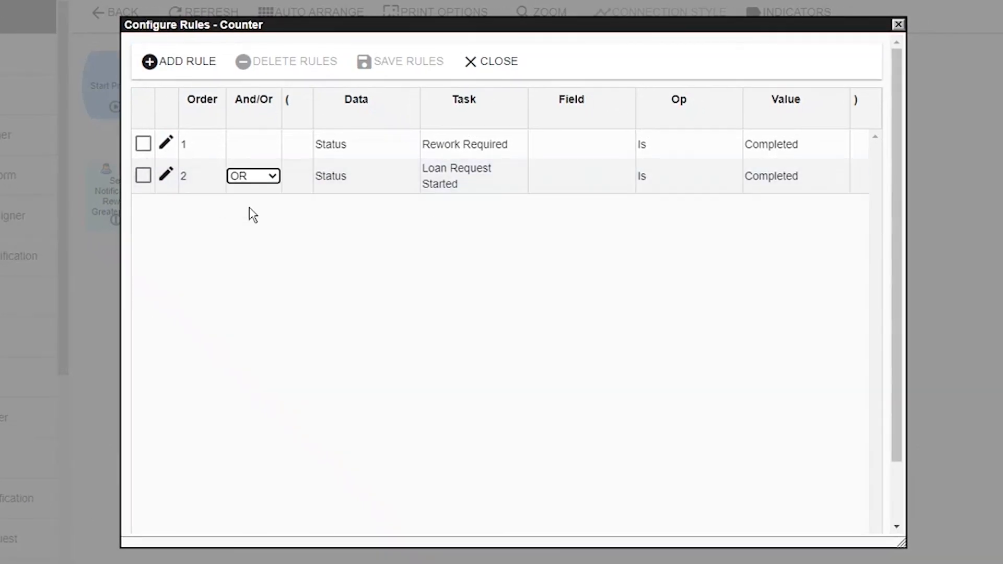
click(256, 297)
click(410, 63)
click(491, 63)
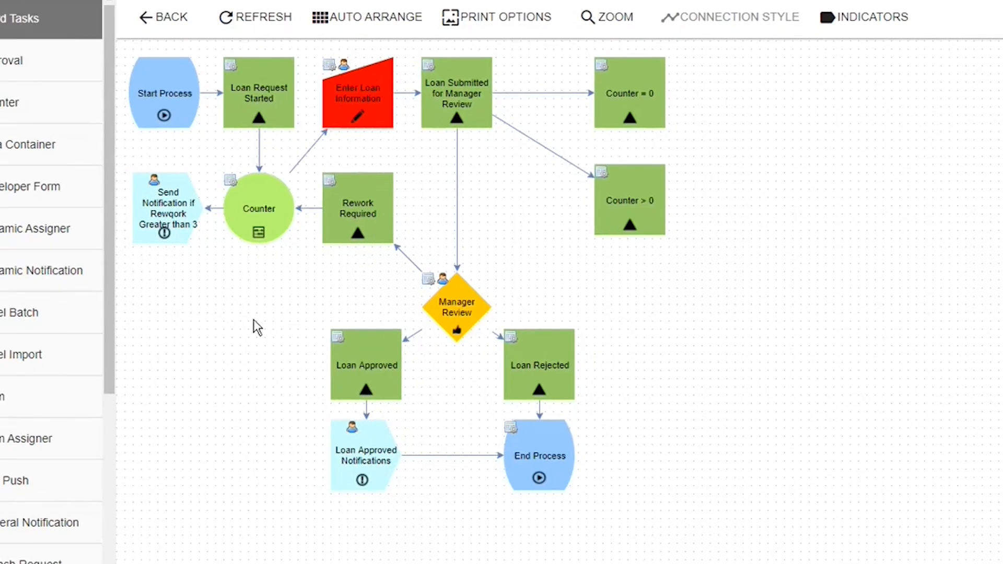
right_click(208, 225)
click(183, 264)
right_click(260, 208)
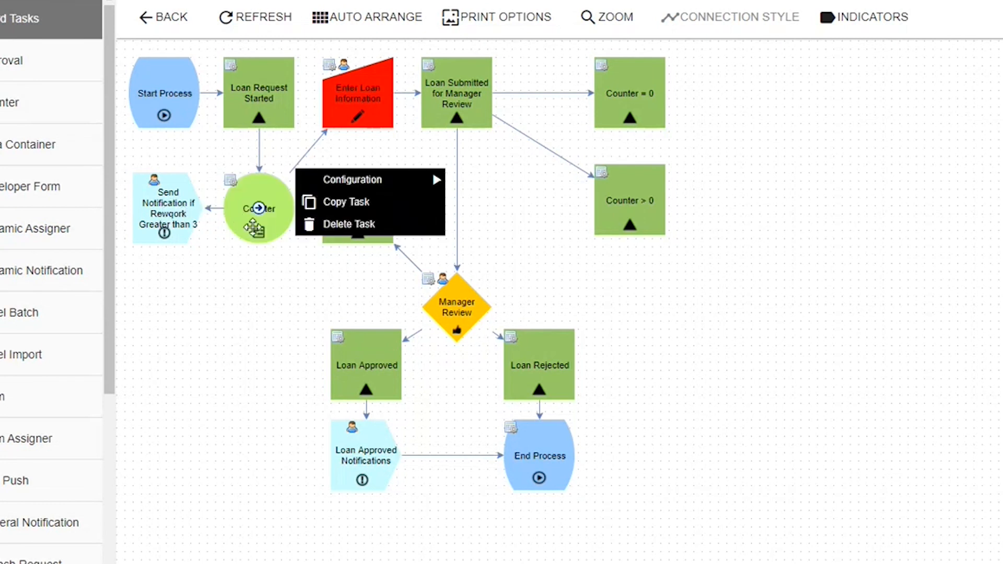
right_click(456, 304)
right_click(355, 210)
right_click(168, 222)
click(159, 291)
right_click(183, 225)
click(167, 287)
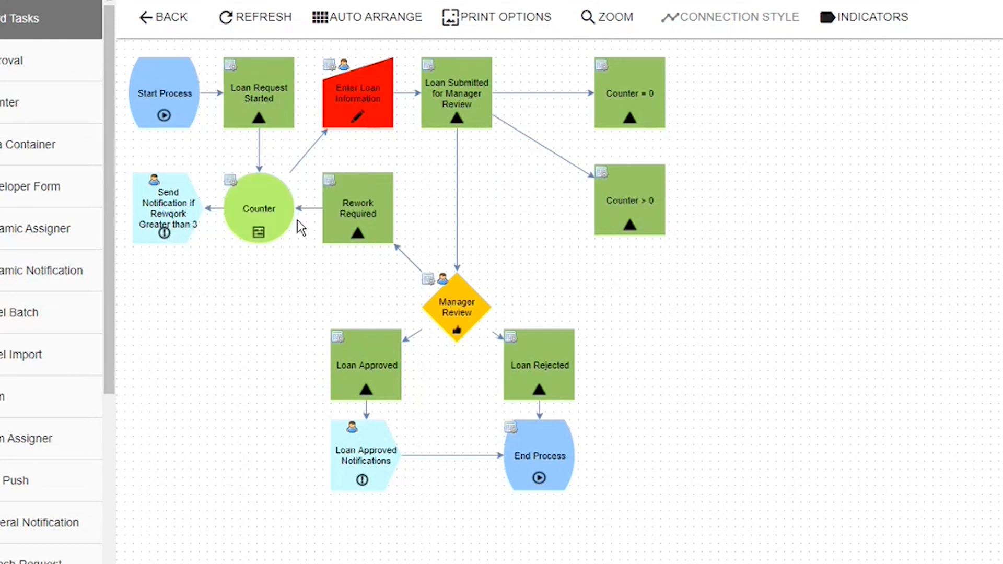
right_click(262, 206)
click(230, 303)
right_click(175, 226)
click(218, 313)
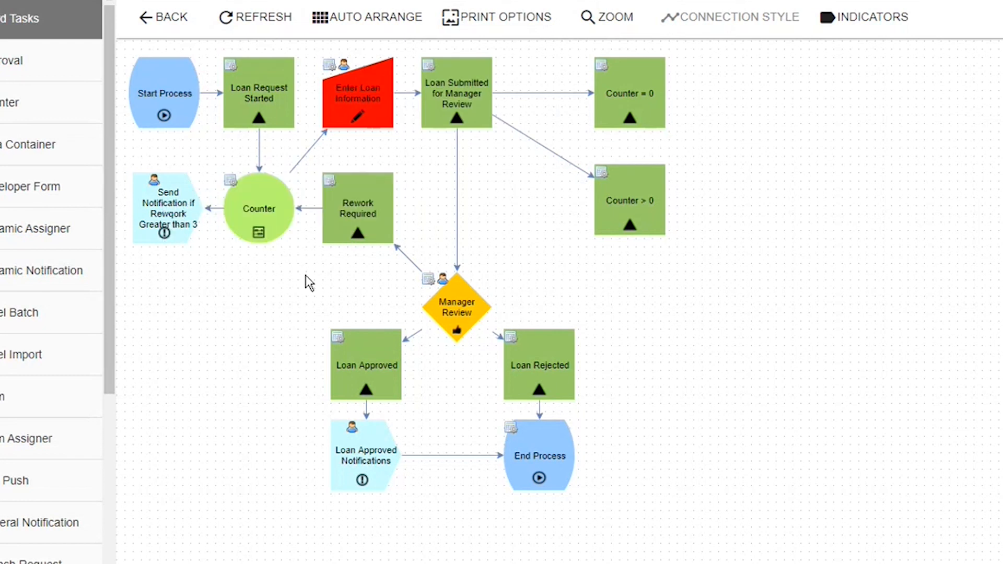
Step: Run a new request of the process with the short description "Counter Test 2"
click(574, 60)
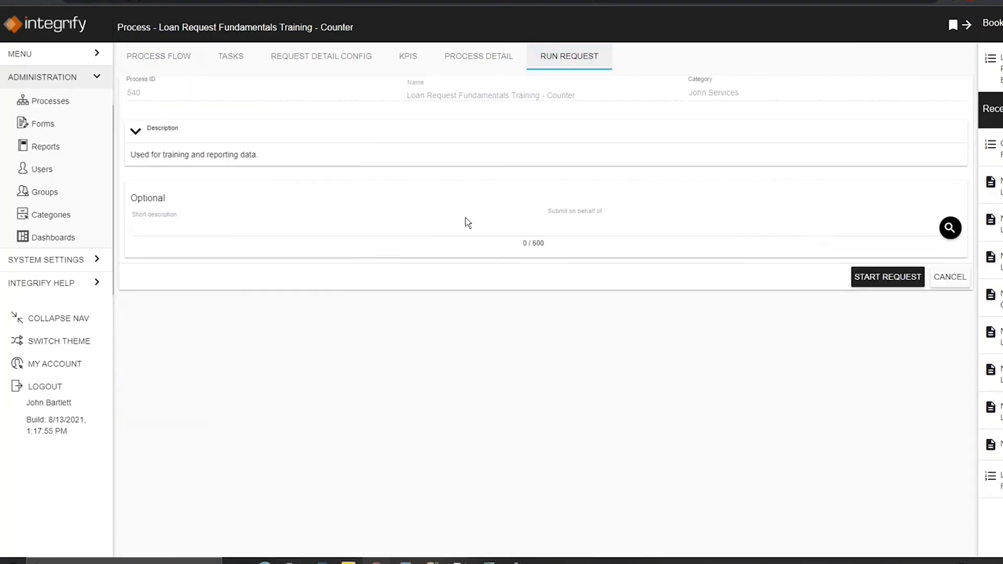
click(433, 230)
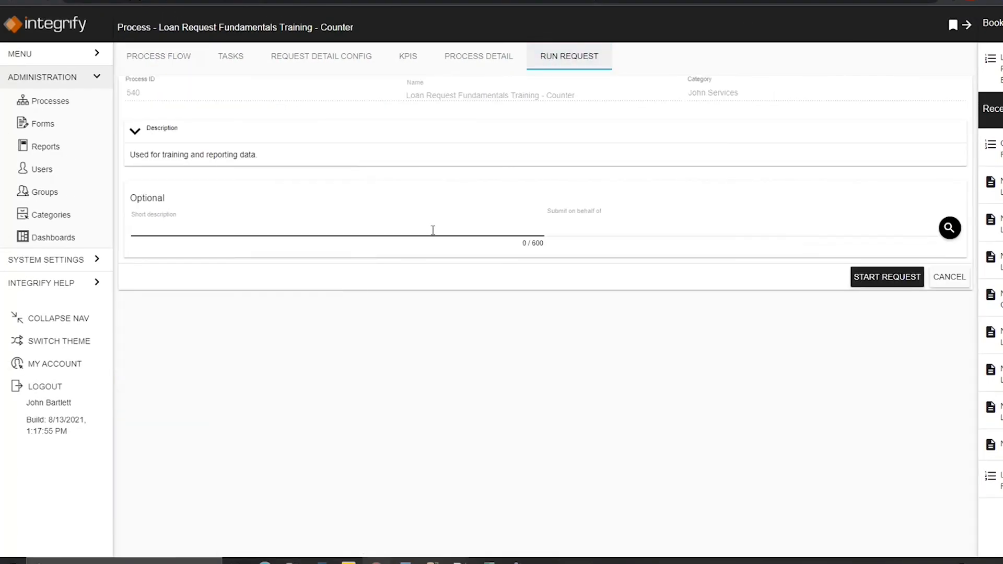
text(Counter Test 2)
click(887, 276)
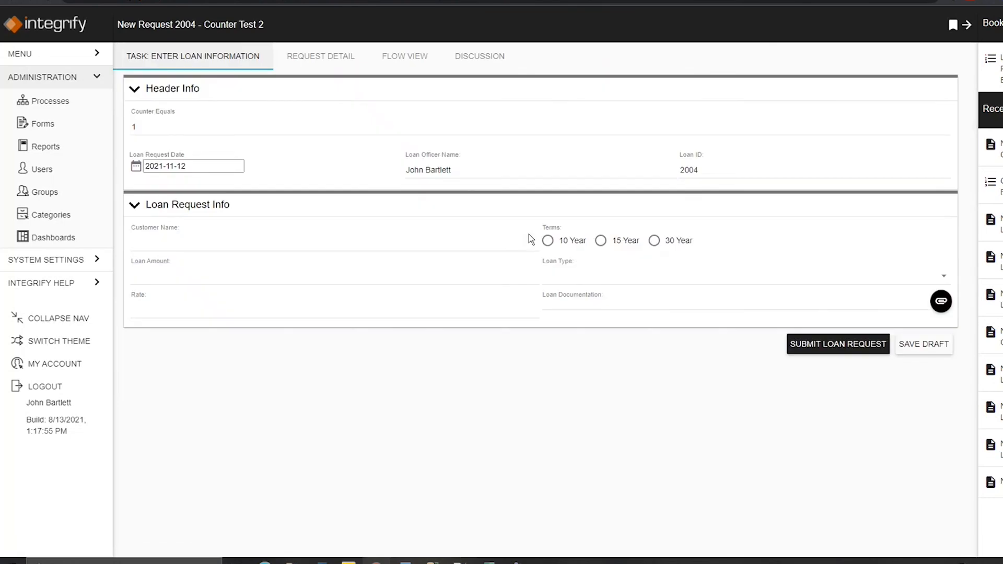
Step: Check the Counter Equals field and the request's flow view, then submit the Enter Loan Information form
double_click(137, 125)
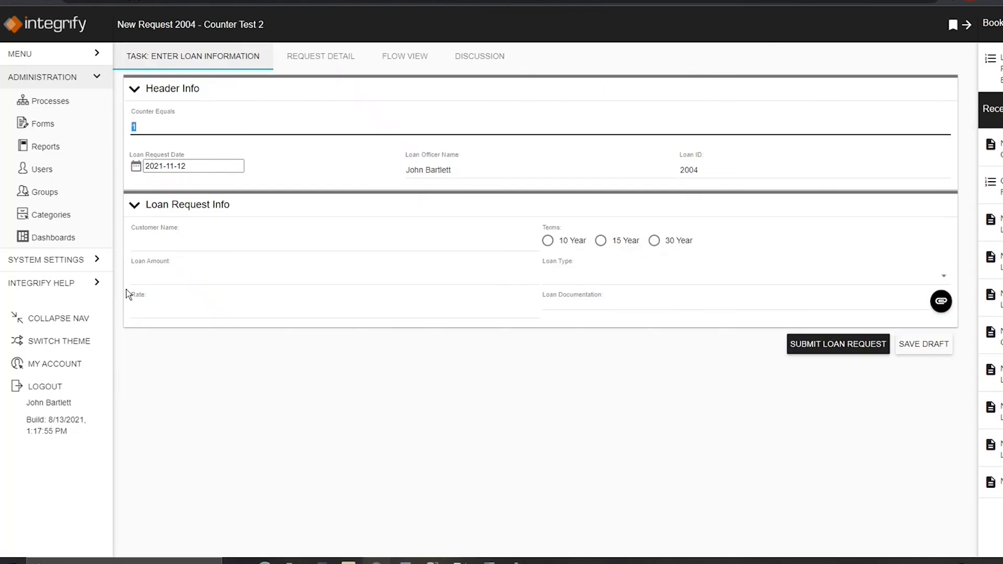
click(407, 61)
mouse_move(281, 150)
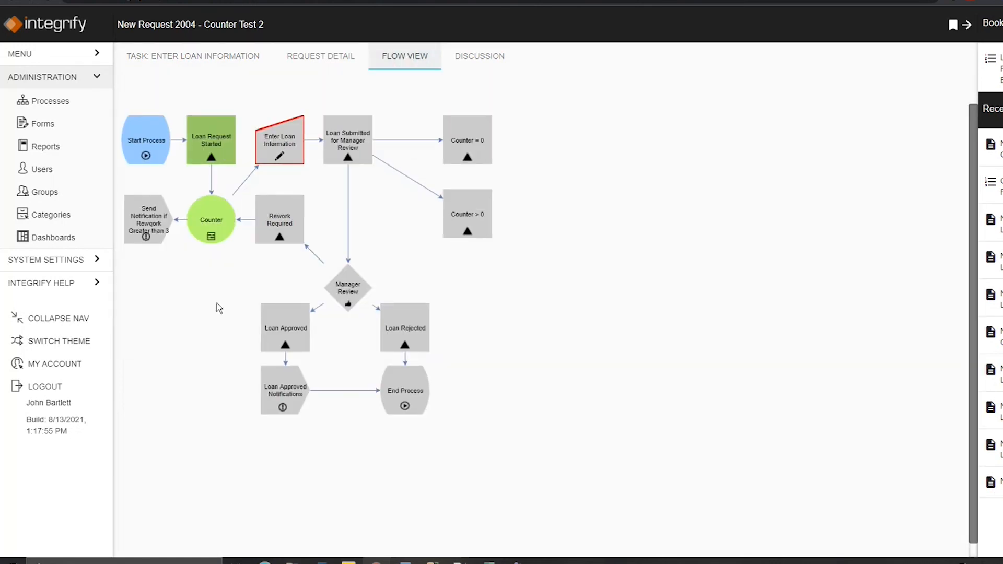
click(230, 58)
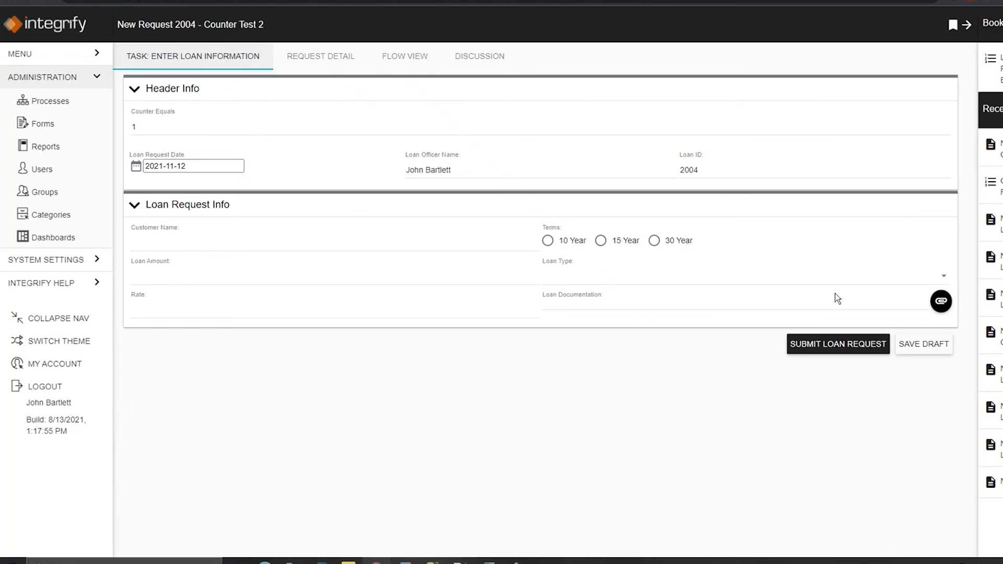
click(830, 345)
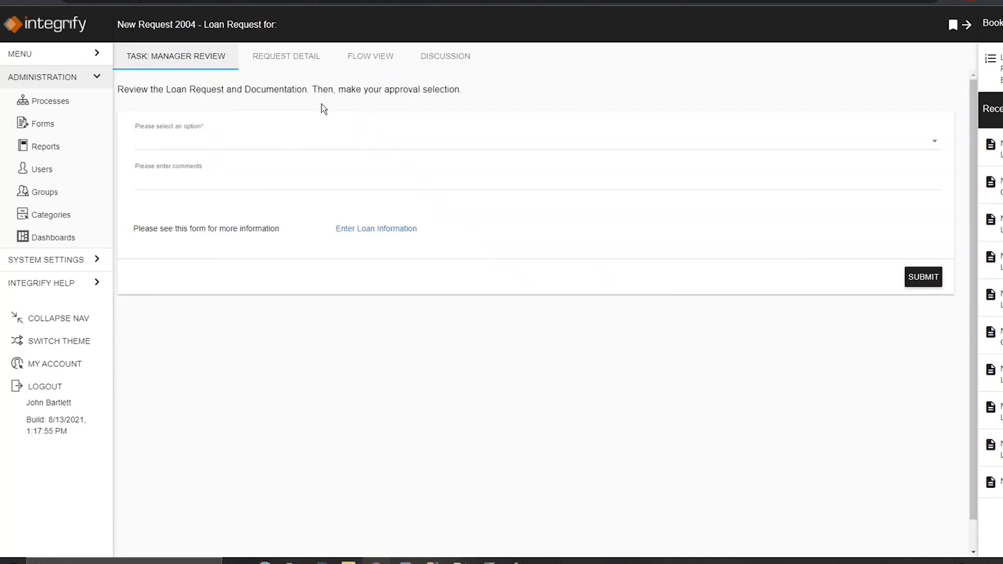
Step: Examine the task summaries of Counter > 0 and Counter in the request's flow view
click(377, 59)
mouse_move(474, 228)
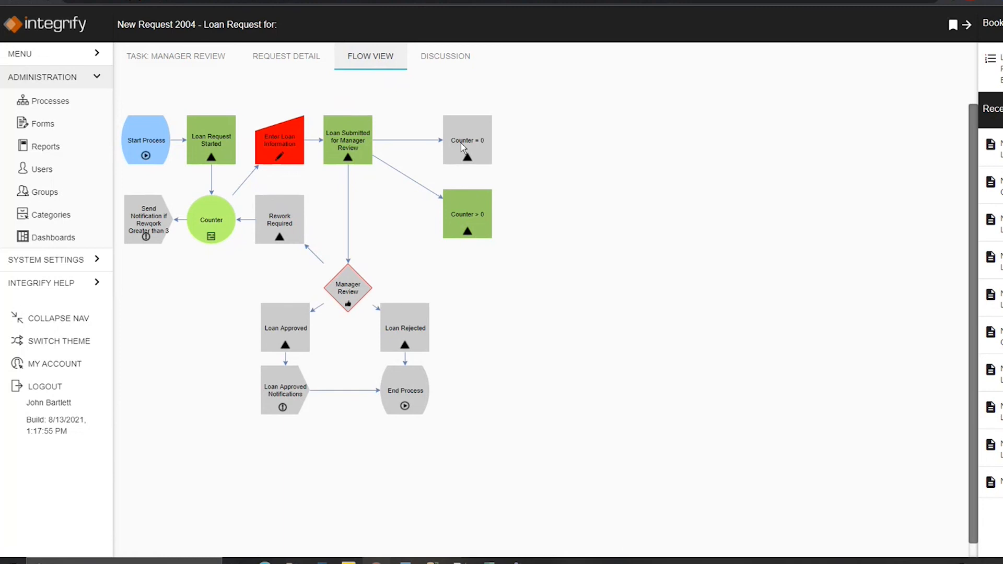
mouse_move(295, 149)
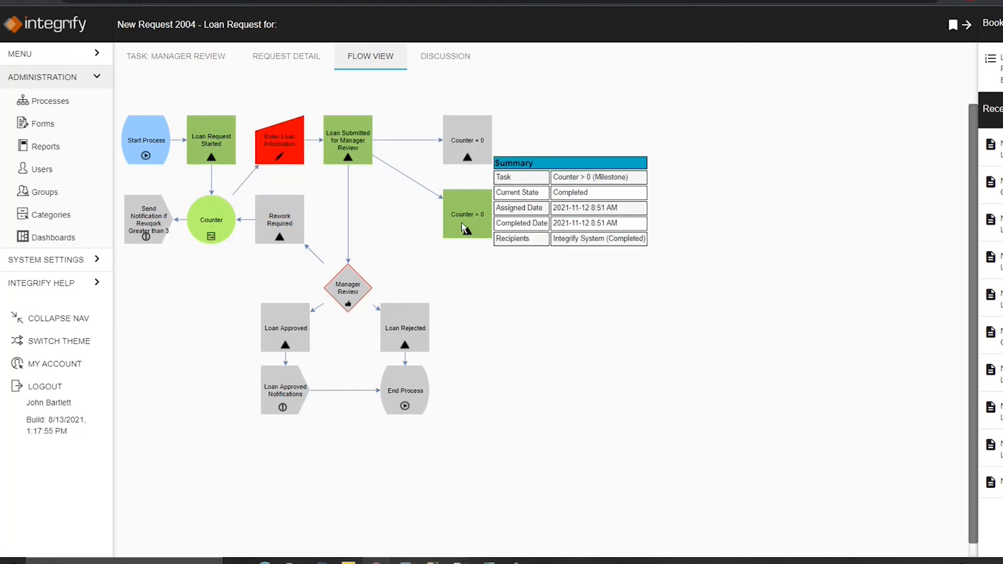
mouse_move(214, 214)
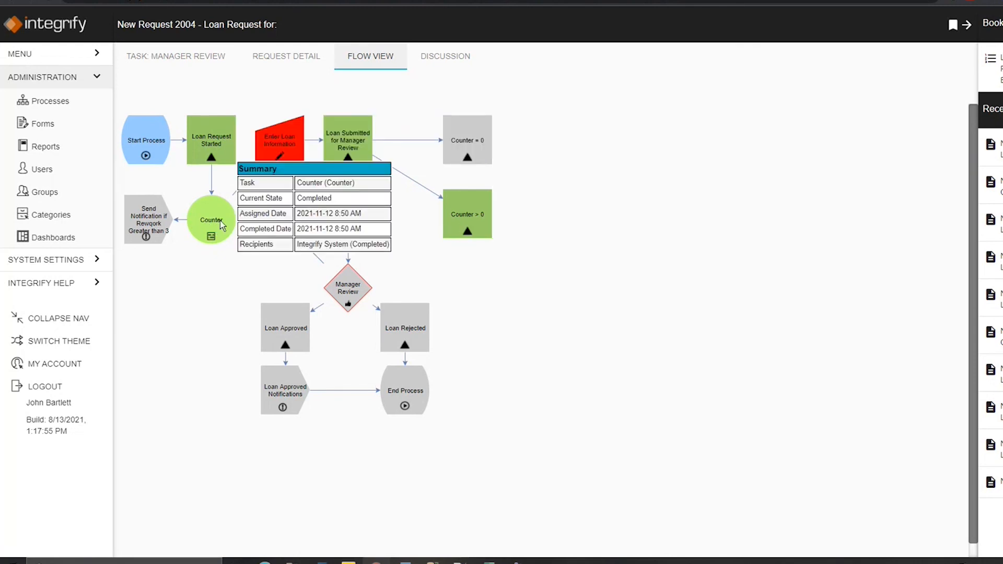